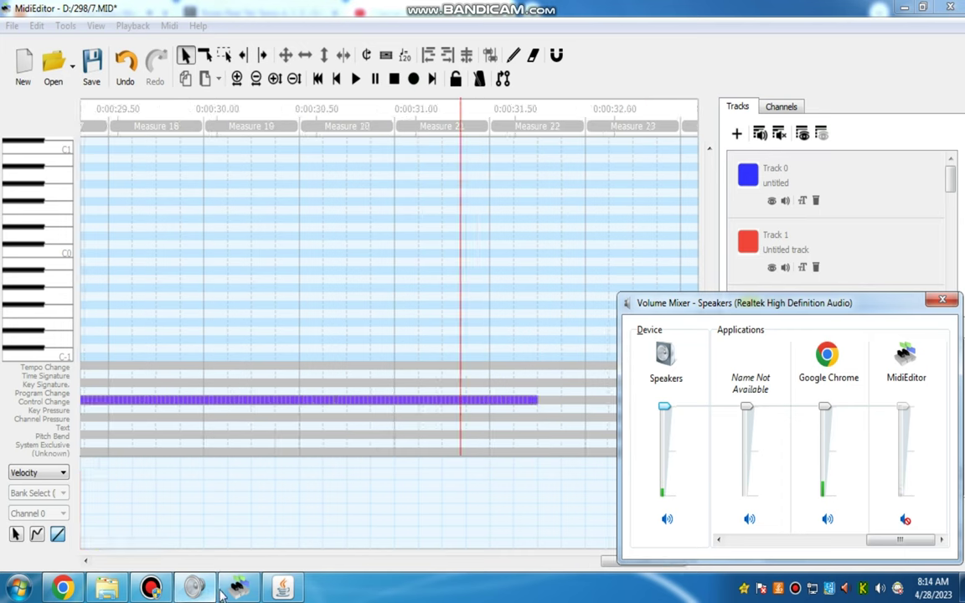
- Set Track 6 and Channel 9 as the destination for new events
click(390, 338)
drag(645, 562, 581, 565)
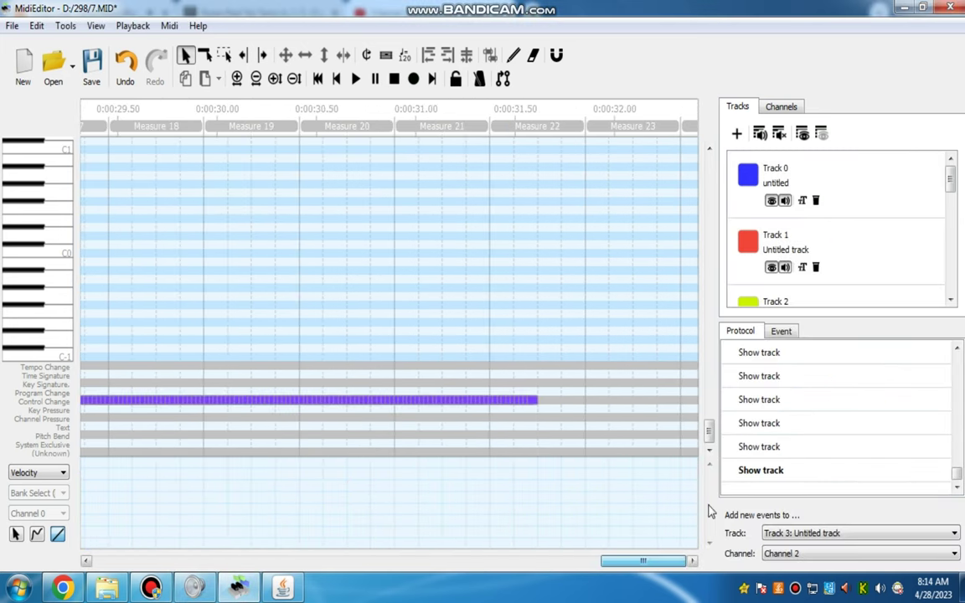
drag(710, 428, 717, 339)
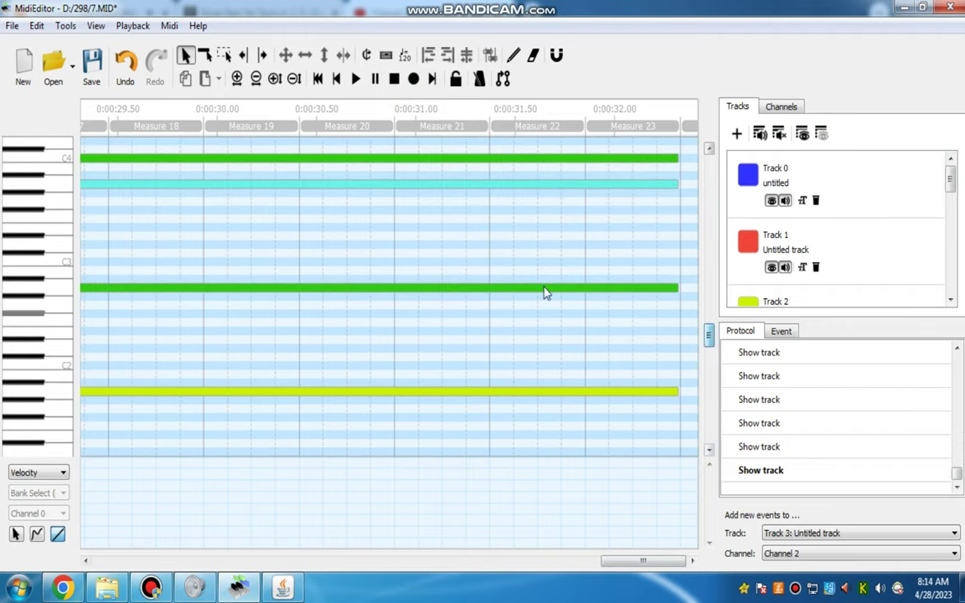
click(838, 533)
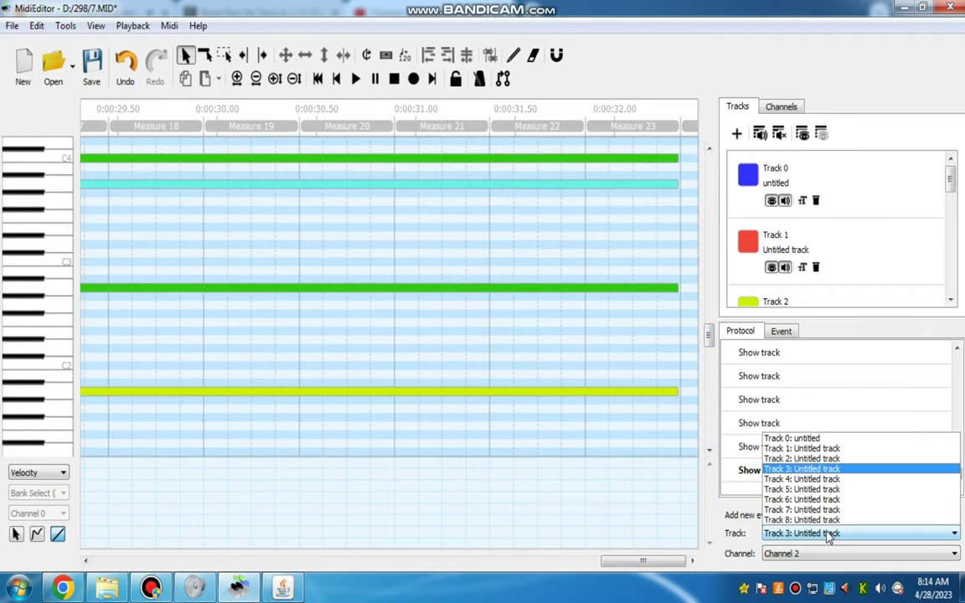
click(821, 508)
click(802, 554)
scroll(802, 536, down, 2)
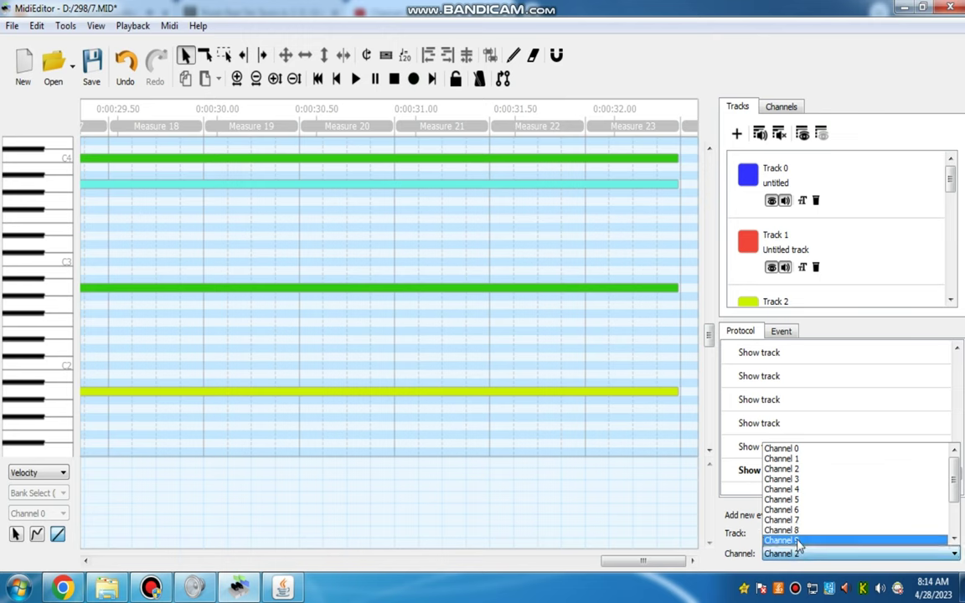
click(800, 544)
- Add a control change event just after measure 23 and set its control to 126: Poly Mode Off
click(513, 55)
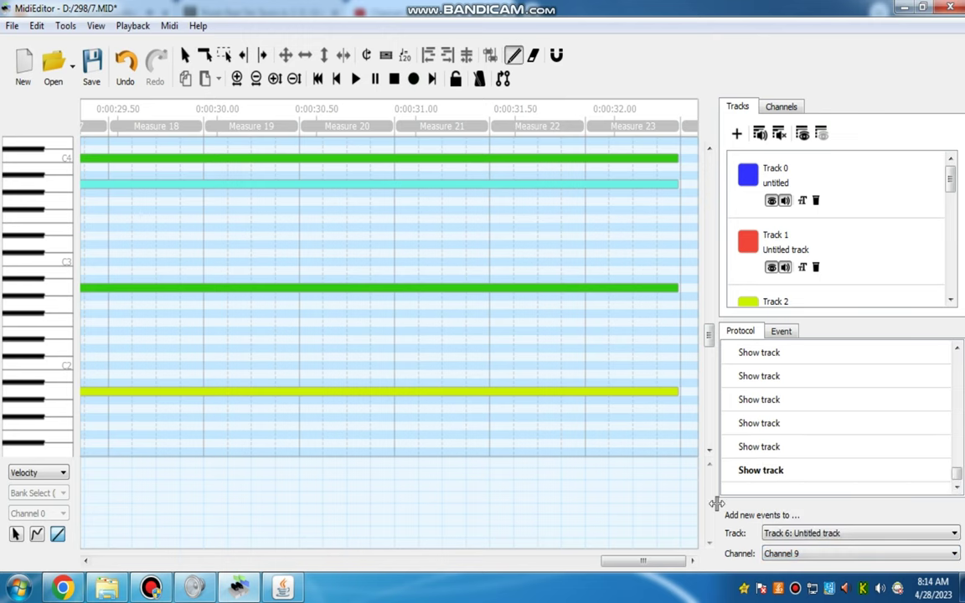
scroll(710, 371, down, 10)
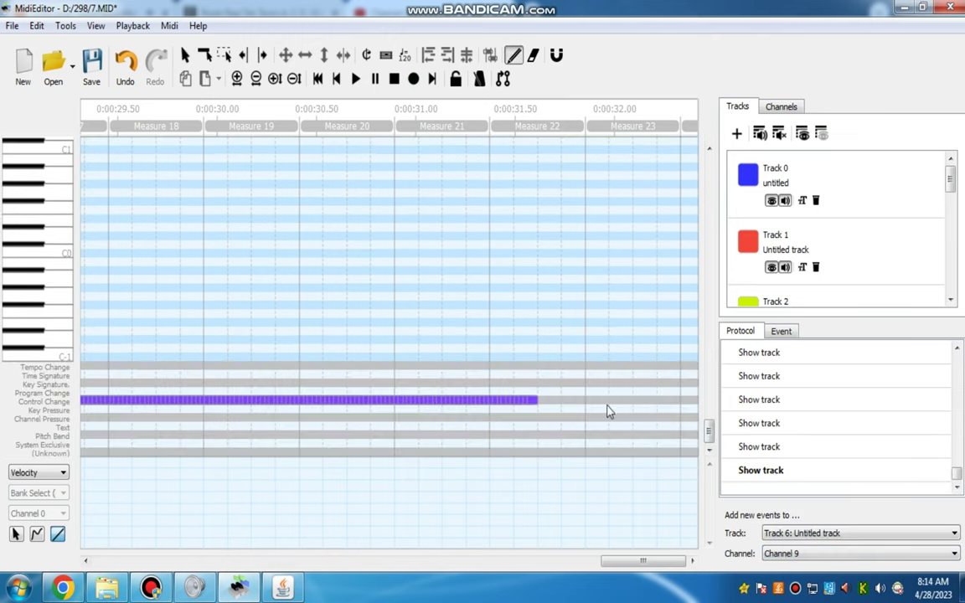
click(820, 399)
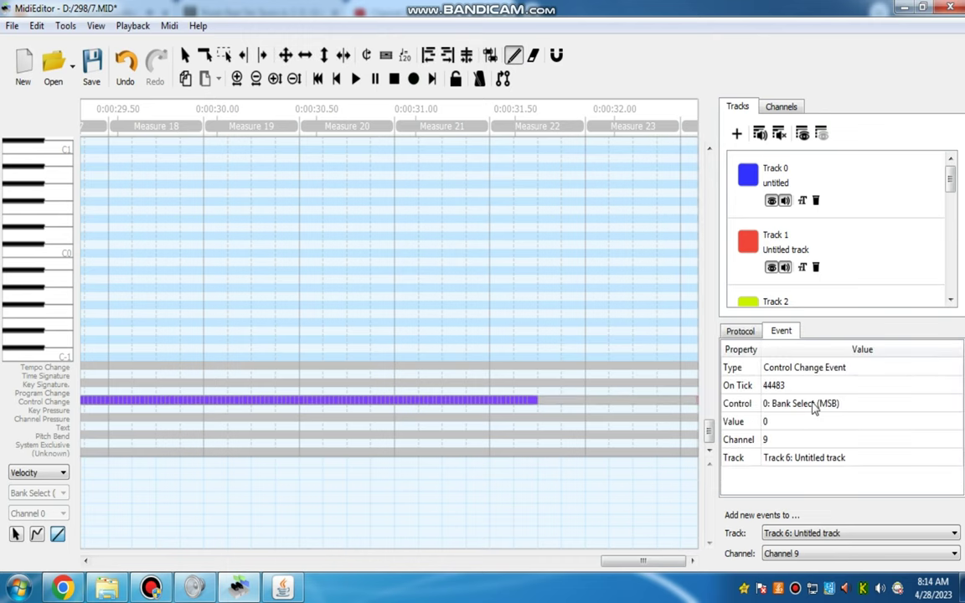
key(Down)
key(Down)
key(Down)
key(Down)
key(Down)
key(Down)
key(Down)
key(Down)
key(Down)
key(Down)
key(Down)
key(Down)
key(Down)
key(Down)
key(Down)
key(Down)
key(Down)
key(Down)
key(Down)
key(Down)
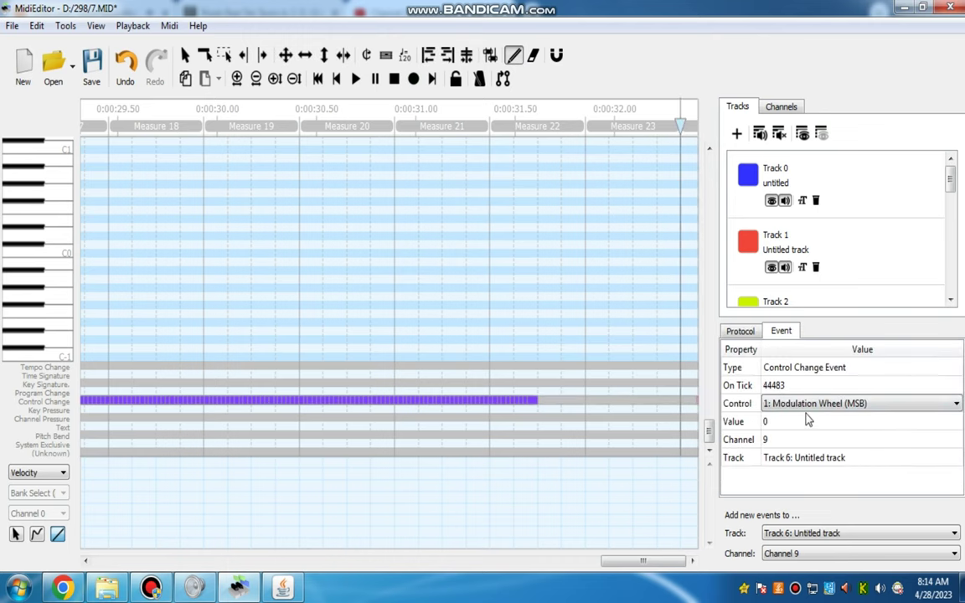
key(Down)
key(Down)
key(Down)
key(Down)
key(Down)
key(Down)
key(Down)
key(Down)
key(Down)
key(Down)
key(Down)
key(Down)
key(Down)
key(Down)
key(Down)
key(Down)
key(Down)
key(Down)
key(Down)
key(Down)
key(Return)
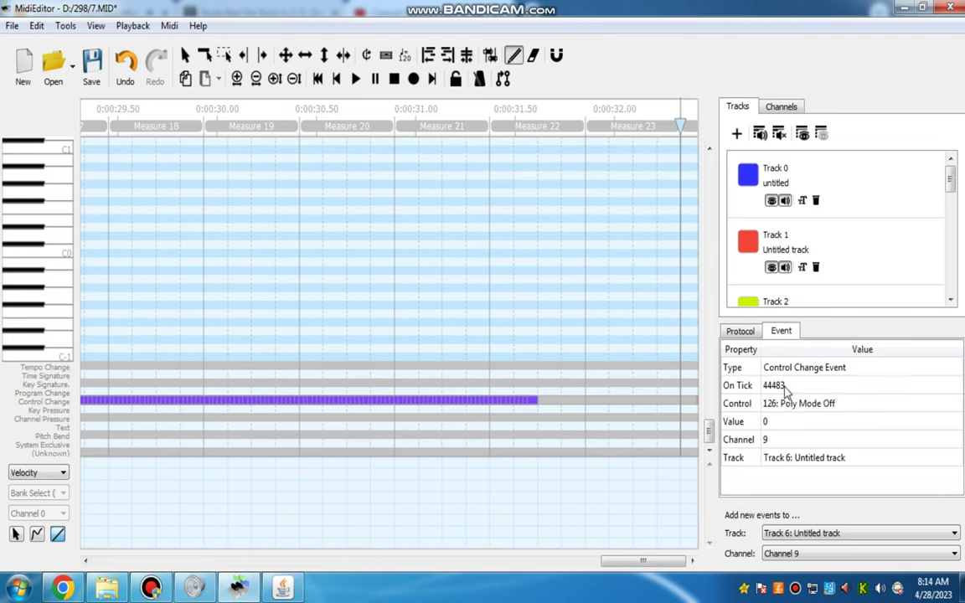
- Set the Poly Mode Off event's On Tick value to 44750
double_click(786, 385)
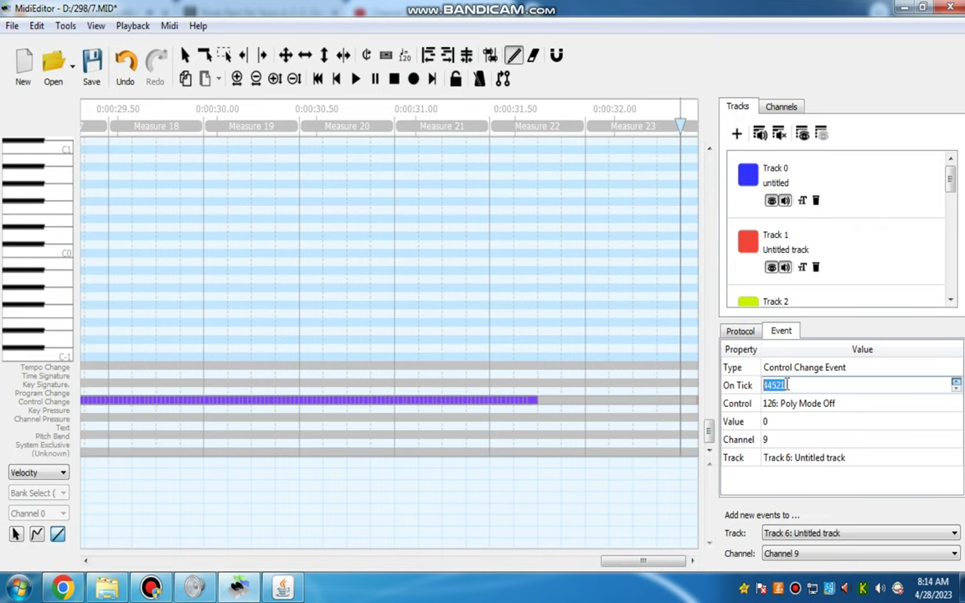
key(Up)
key(Up)
key(Up)
key(Up)
key(Up)
key(Up)
key(Up)
key(Up)
key(Up)
key(Up)
key(Up)
key(Up)
key(Up)
key(Up)
key(Up)
key(Up)
key(Up)
key(Up)
key(Up)
key(Up)
key(Up)
key(Up)
key(Up)
key(Up)
key(Up)
key(Up)
key(Up)
key(Up)
key(Up)
key(Up)
key(Up)
key(Up)
key(Up)
key(Up)
key(Up)
key(Up)
key(Up)
key(Up)
key(Up)
key(Up)
key(Up)
key(Up)
key(Up)
key(Up)
key(Up)
key(Up)
key(Up)
key(Up)
key(Up)
key(Up)
key(Up)
key(Up)
key(Up)
key(Up)
key(Up)
key(Up)
key(Up)
key(Up)
key(Up)
key(Up)
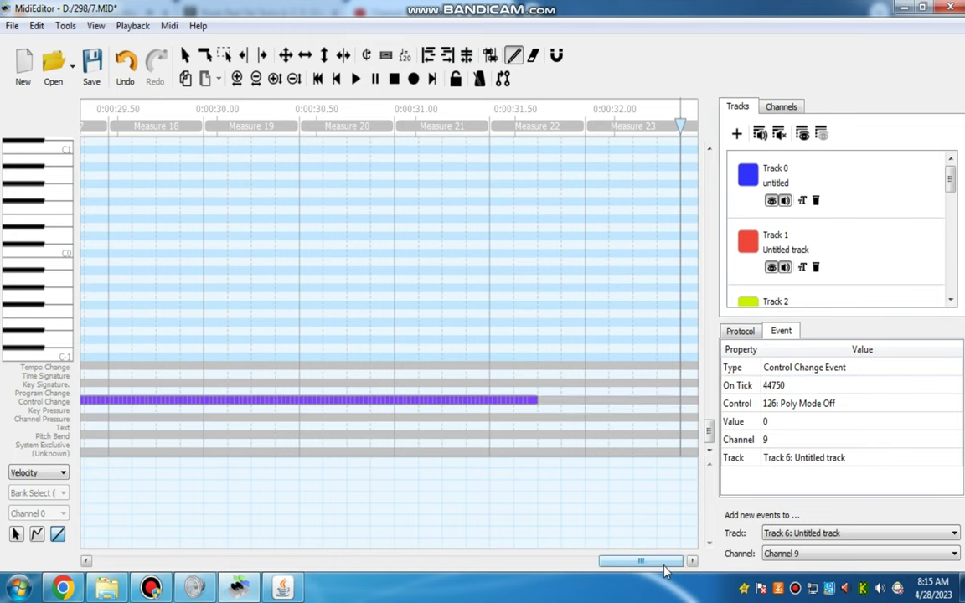
- Move the Poly Mode Off event further along the timeline to about tick 45075
click(692, 561)
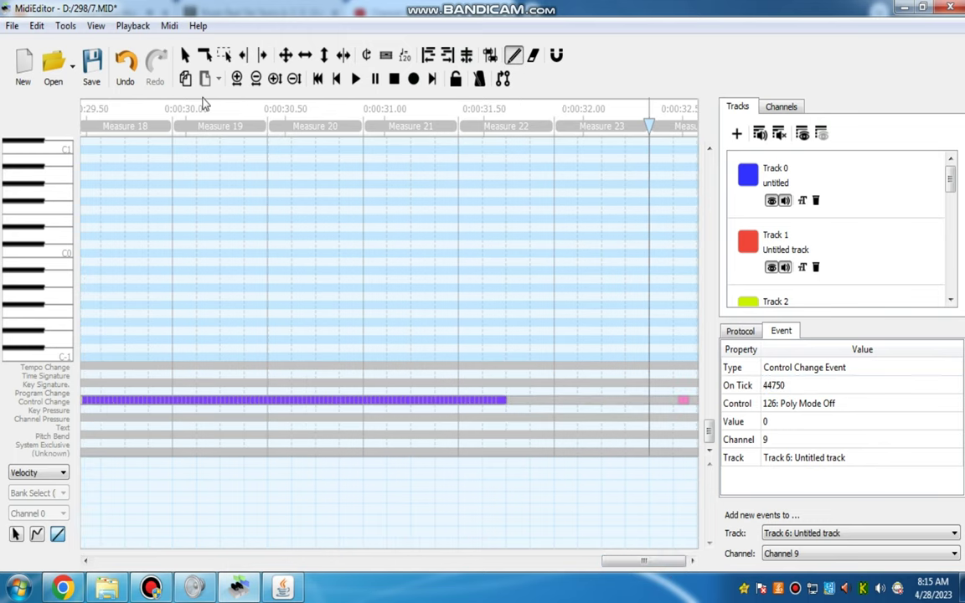
key(F1)
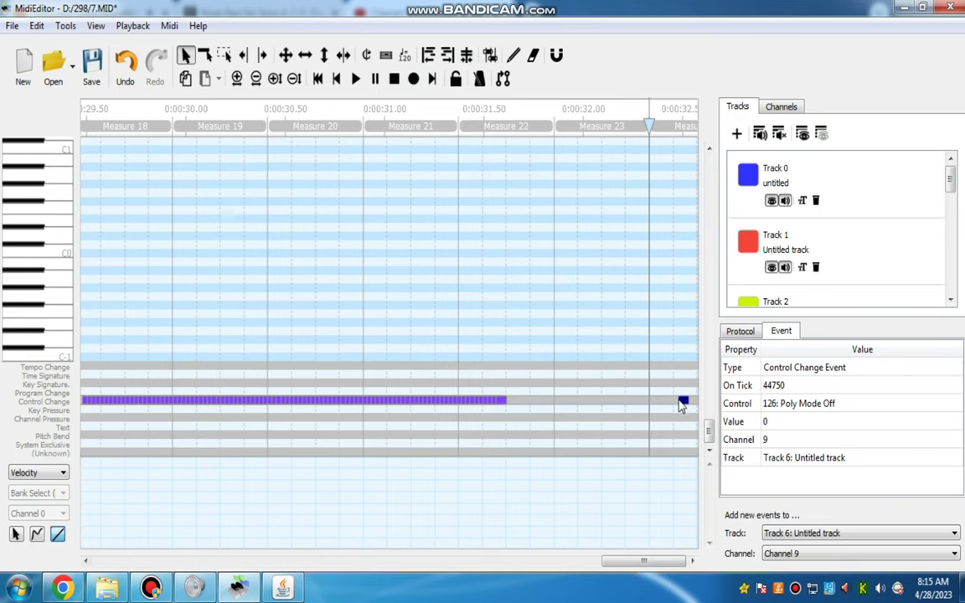
drag(696, 410, 704, 410)
- Set the Poly Mode Off event's On Tick value to 49075
click(773, 385)
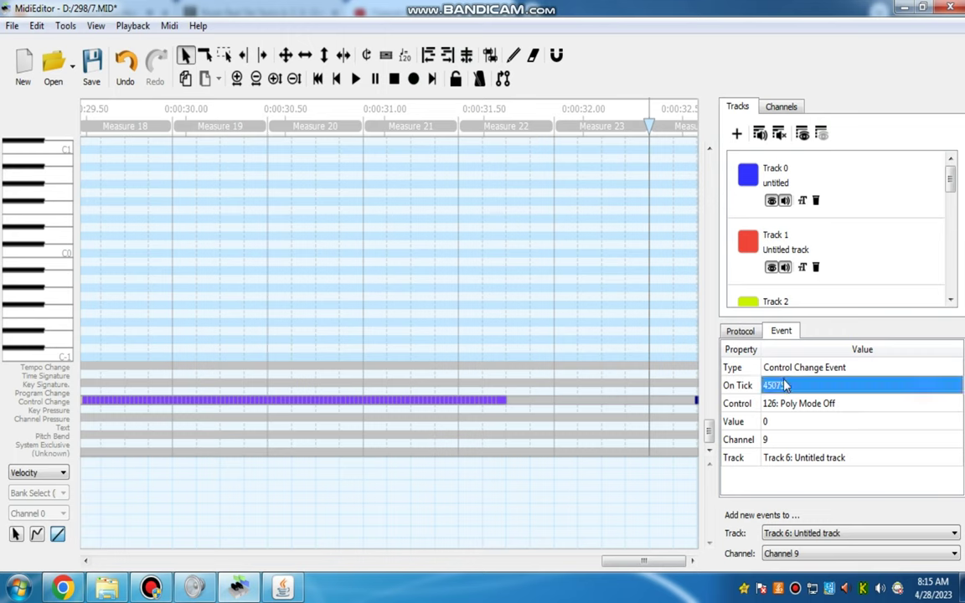
click(773, 384)
key(Home)
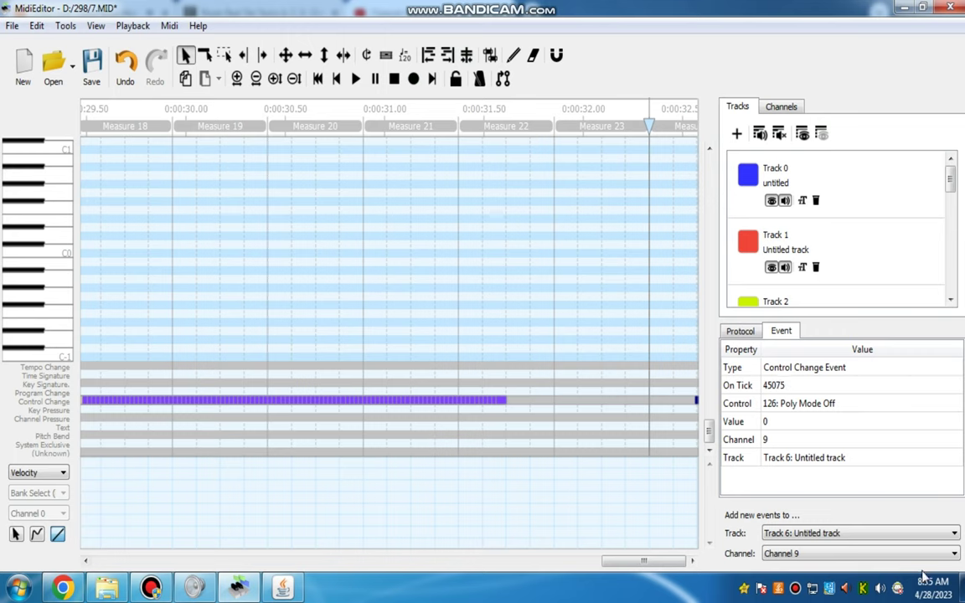
click(803, 387)
click(800, 385)
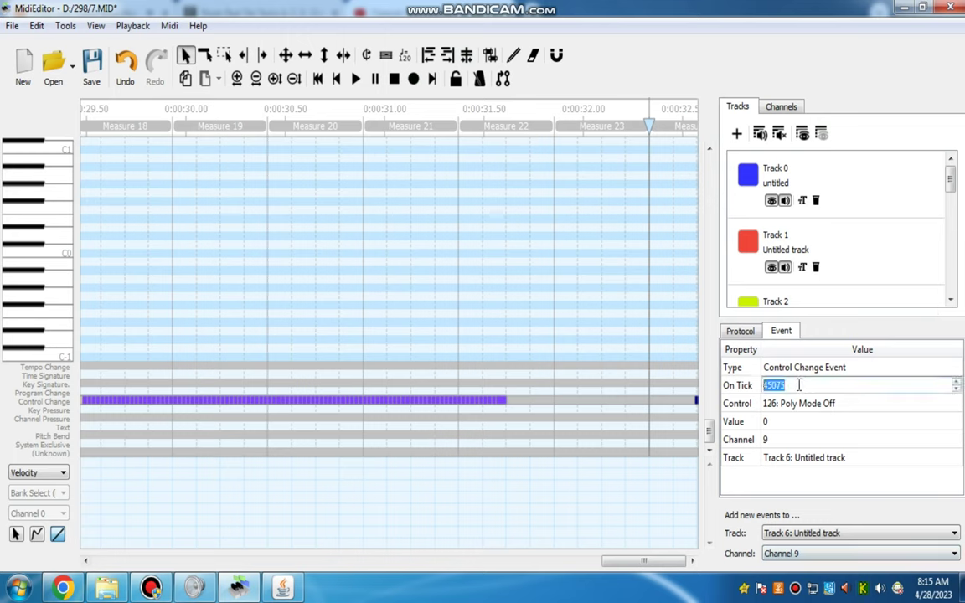
key(Home)
key(Right)
key(Delete)
key(Delete)
text(9)
key(Return)
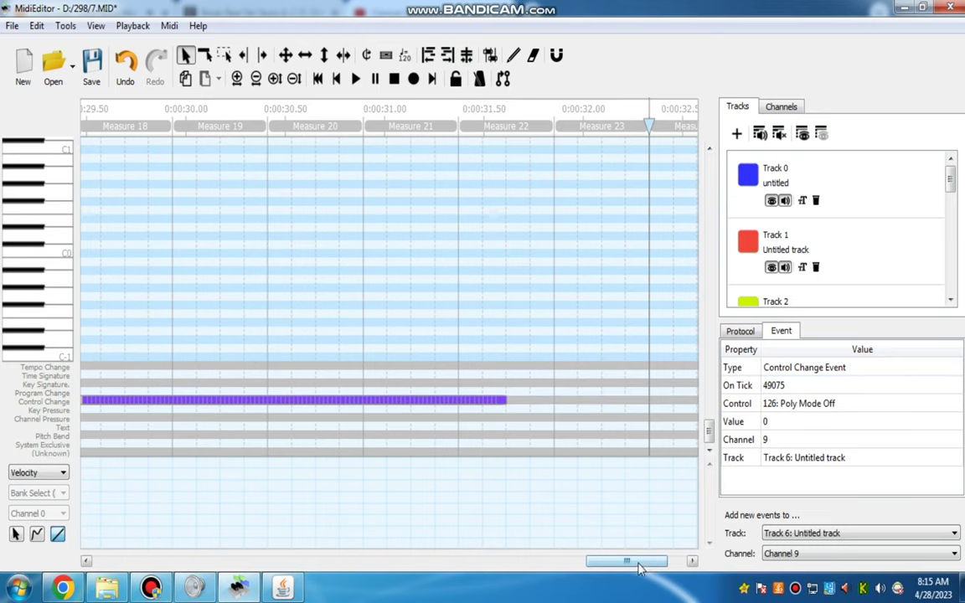
- Move the Poly Mode Off event in measure 26 further along the timeline to about tick 49431
drag(638, 561, 701, 562)
scroll(708, 427, up, 10)
scroll(708, 427, down, 10)
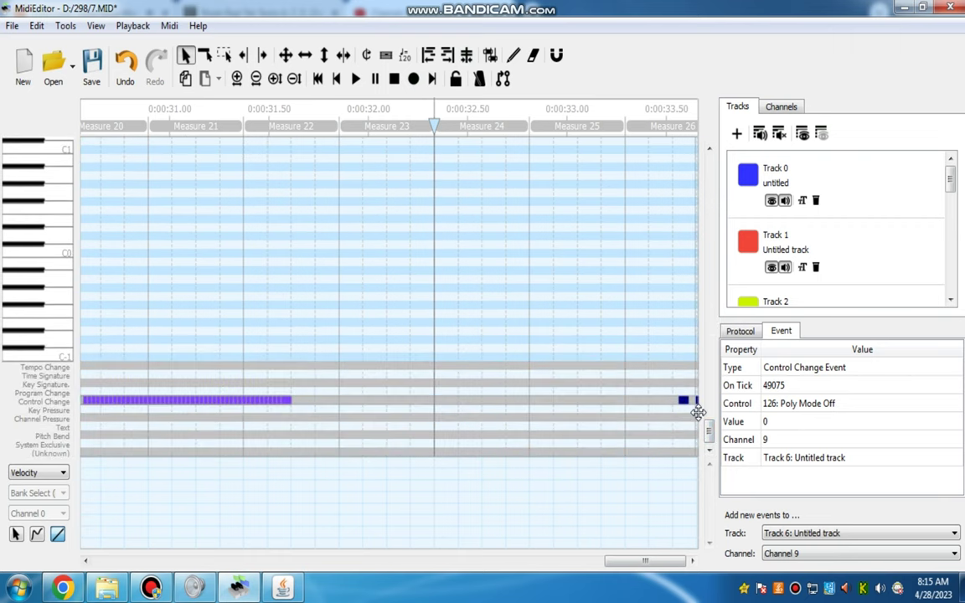
drag(698, 416, 704, 420)
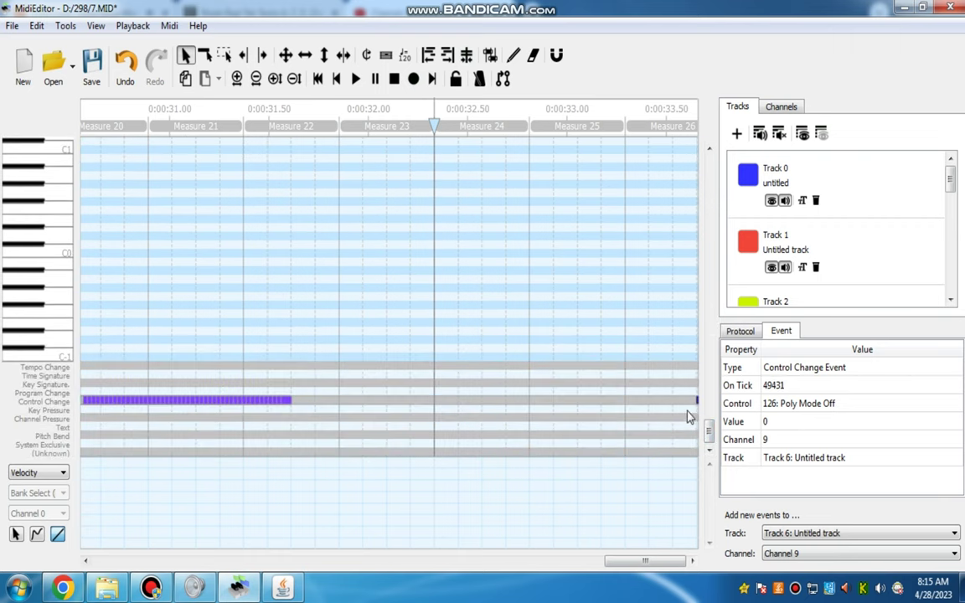
- Deselect the moved event, briefly restoring the selection to check its properties
click(579, 533)
scroll(513, 528, left, 6)
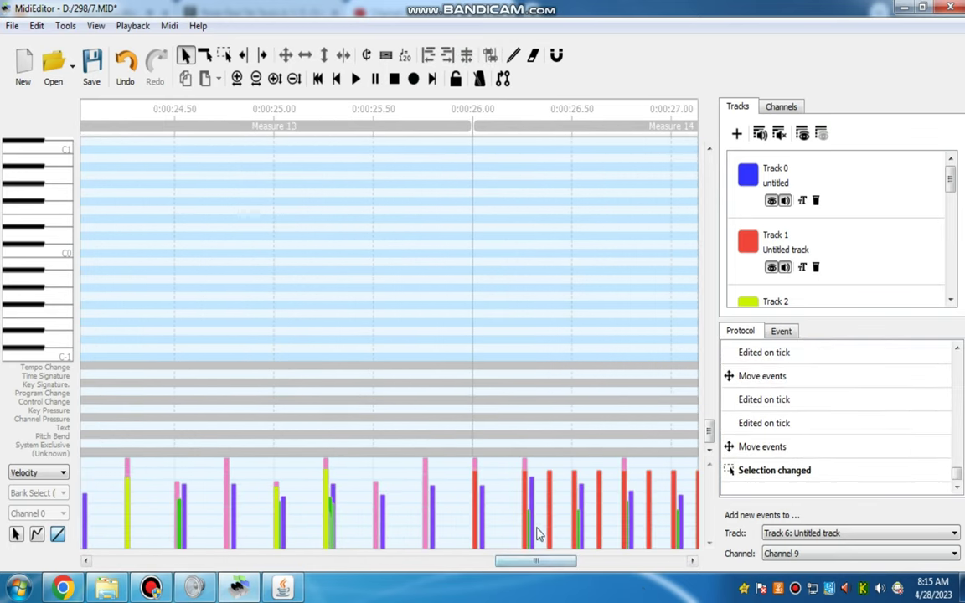
drag(535, 562, 571, 561)
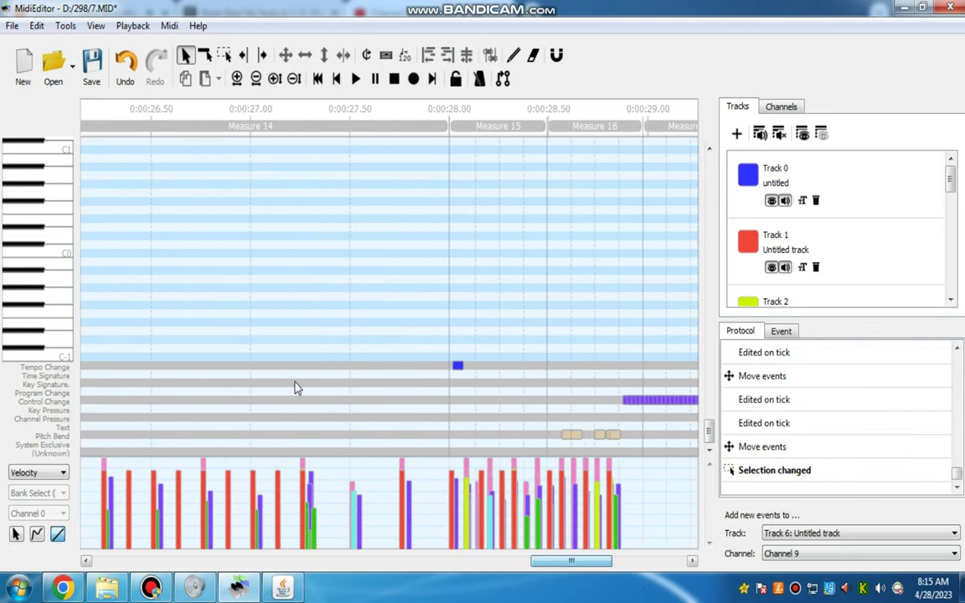
click(125, 71)
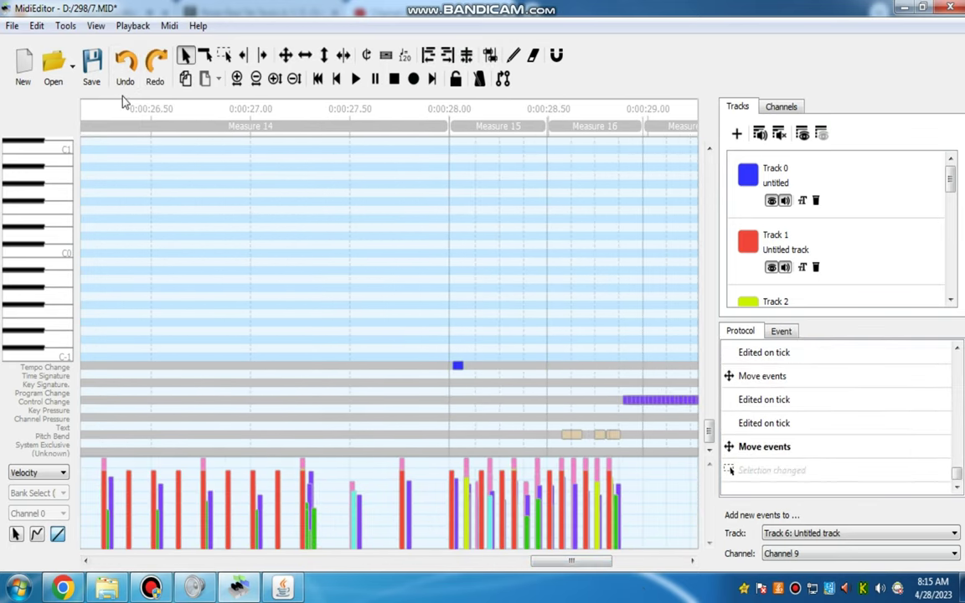
click(781, 331)
click(157, 71)
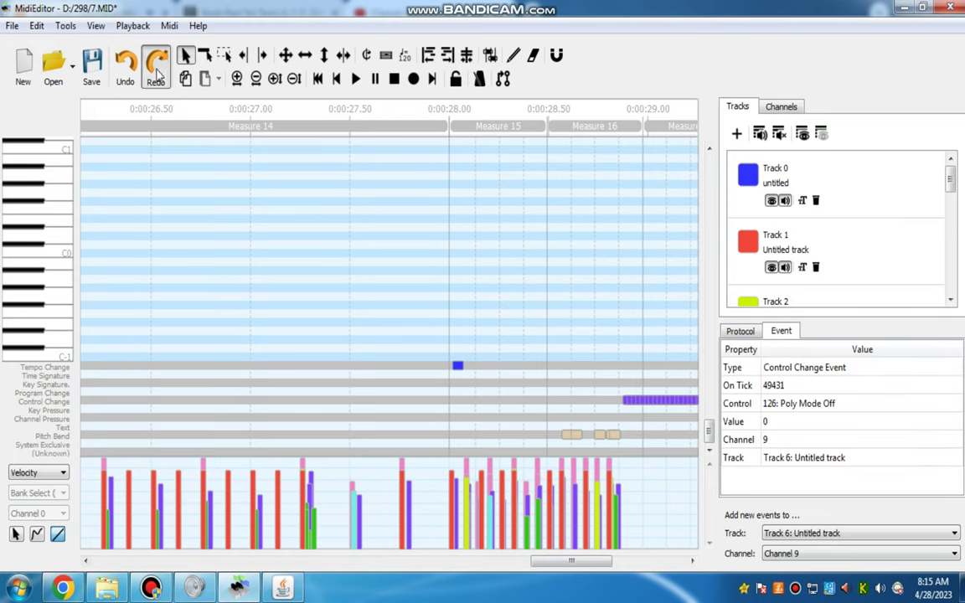
- Delete the tempo change event at the start of measure 15, at about 28 seconds
drag(423, 346, 478, 393)
key(Delete)
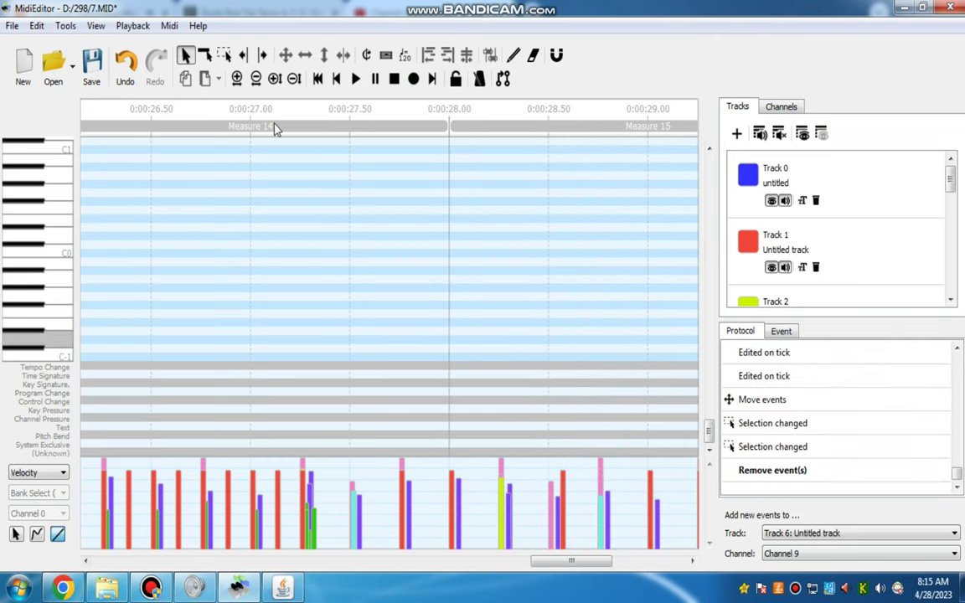
- Play the song from the beginning for about two seconds and stop playback
click(256, 78)
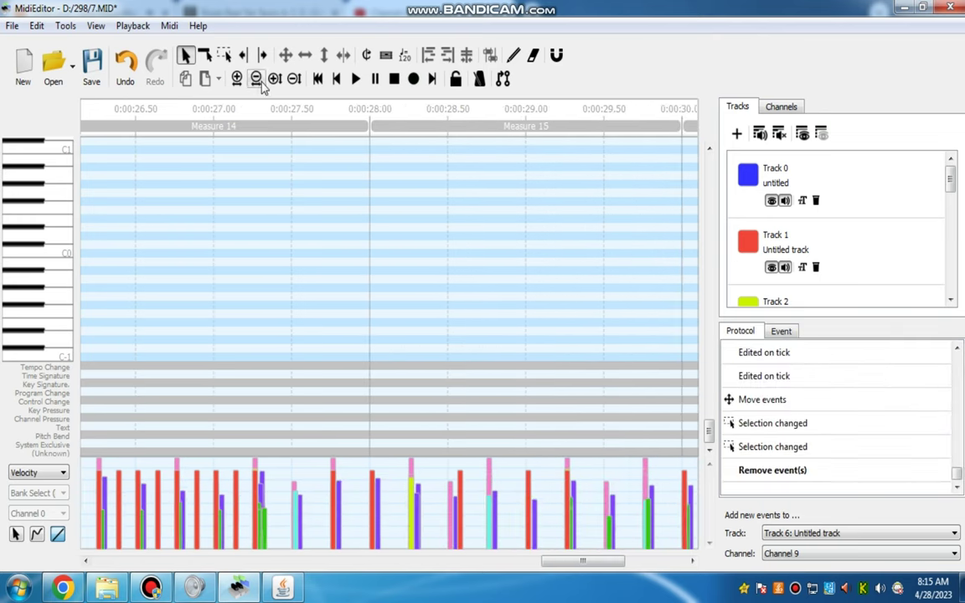
click(256, 78)
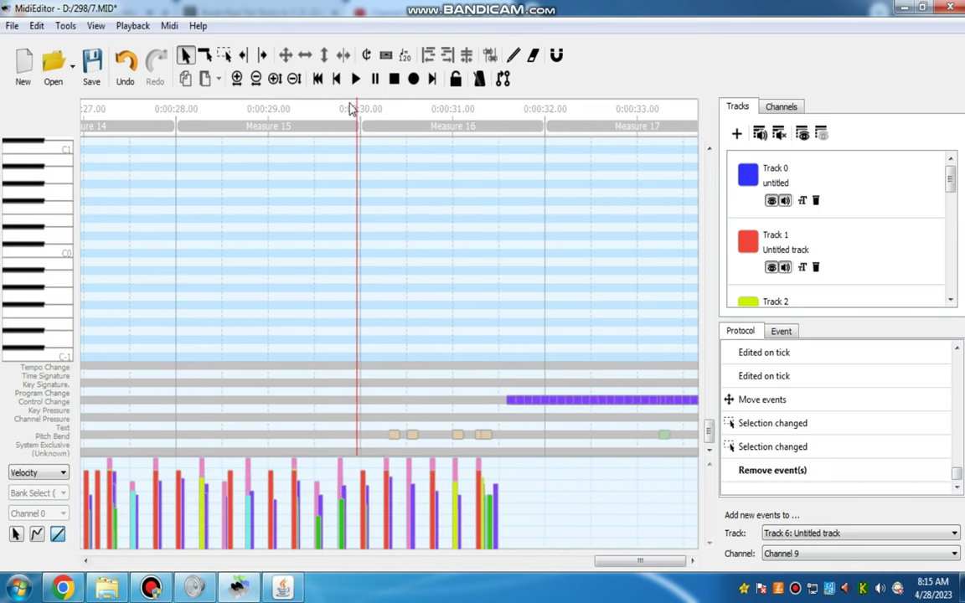
click(318, 78)
click(355, 78)
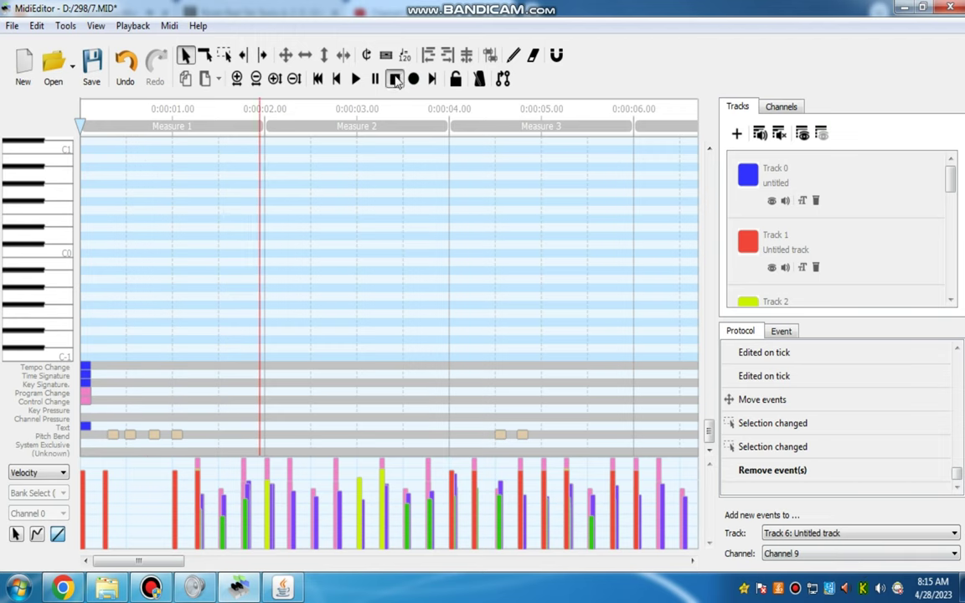
key(space)
- Select the tempo, signature, program, control and text events at the song's start, confirm On Tick 0 and deselect them
drag(84, 350, 86, 440)
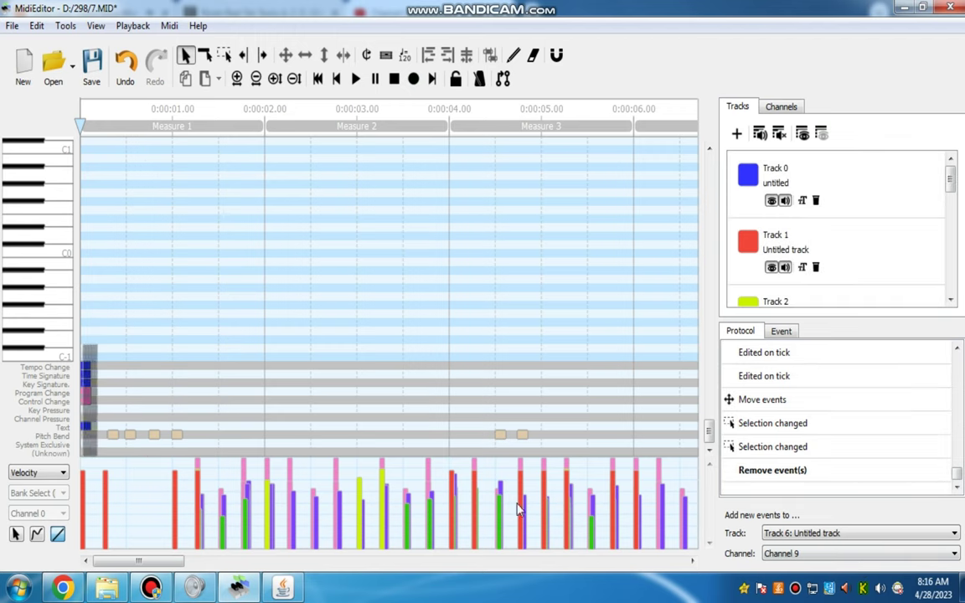
click(782, 386)
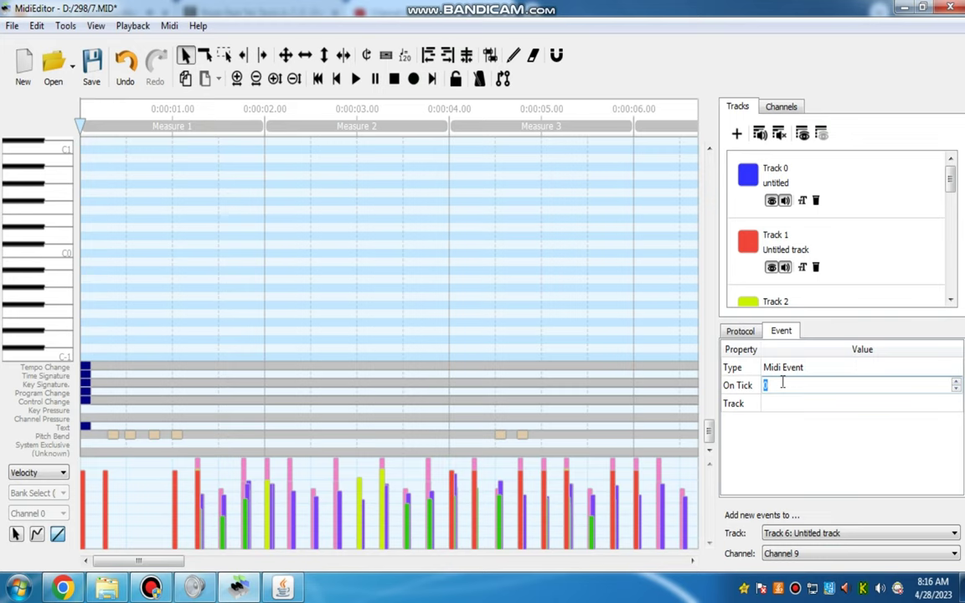
key(Return)
click(342, 319)
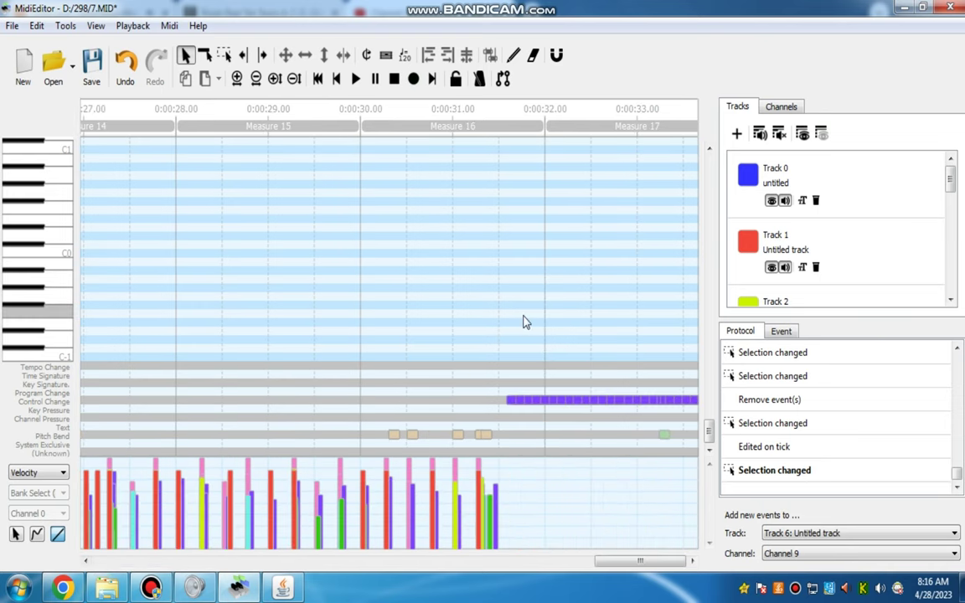
- Play the song's ending from the start of measure 15 with the Volume Mixer open, and stop playback
key(Left)
key(Left)
key(Left)
key(space)
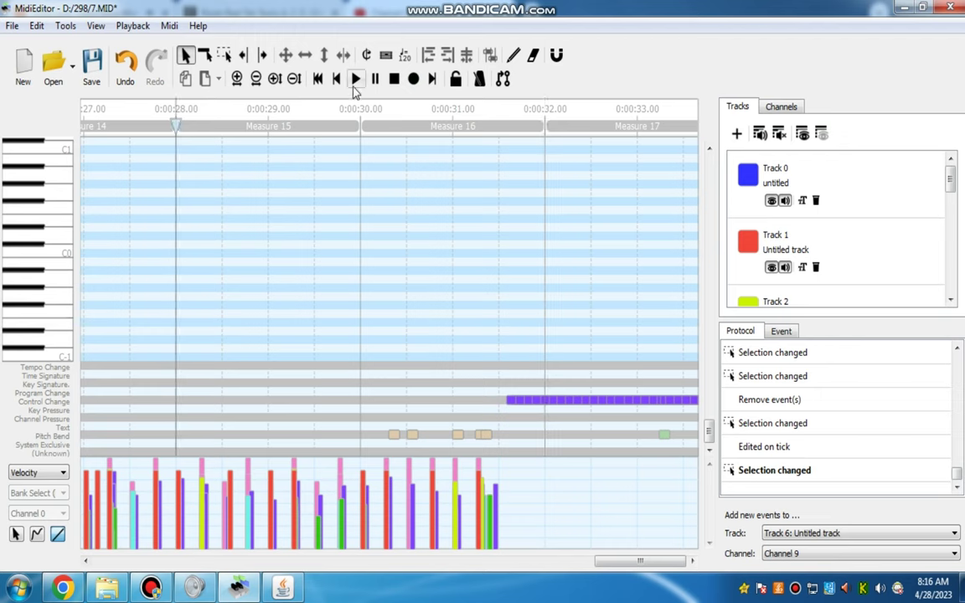
click(355, 78)
click(186, 580)
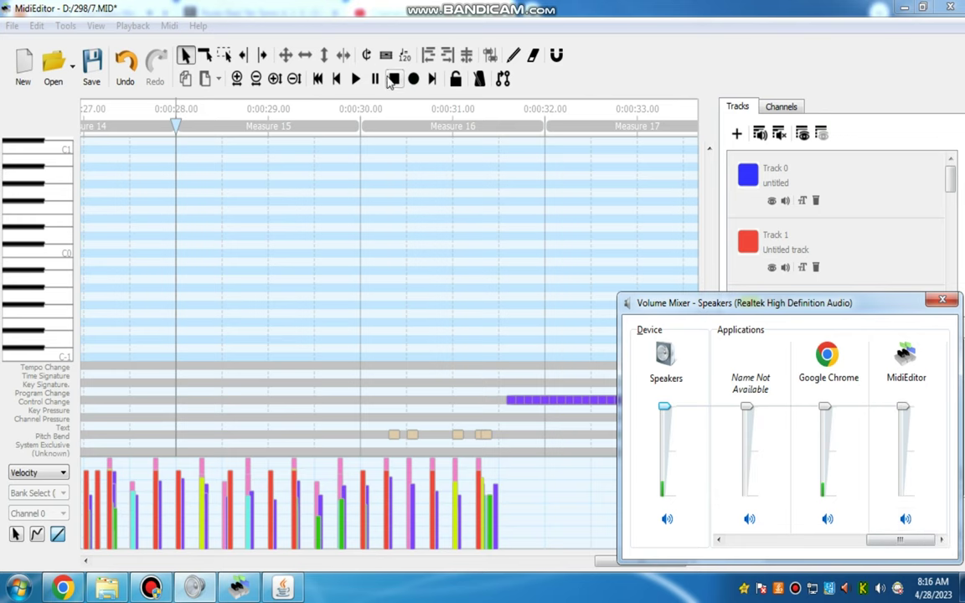
click(395, 89)
- Switch to Google Chrome with the YouTube Studio channel dashboard
click(151, 588)
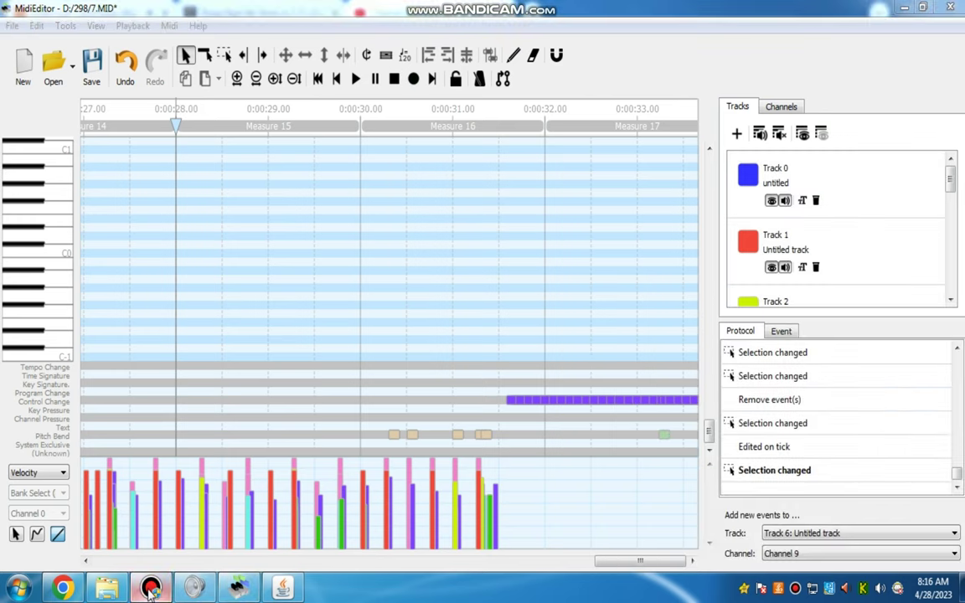
click(138, 528)
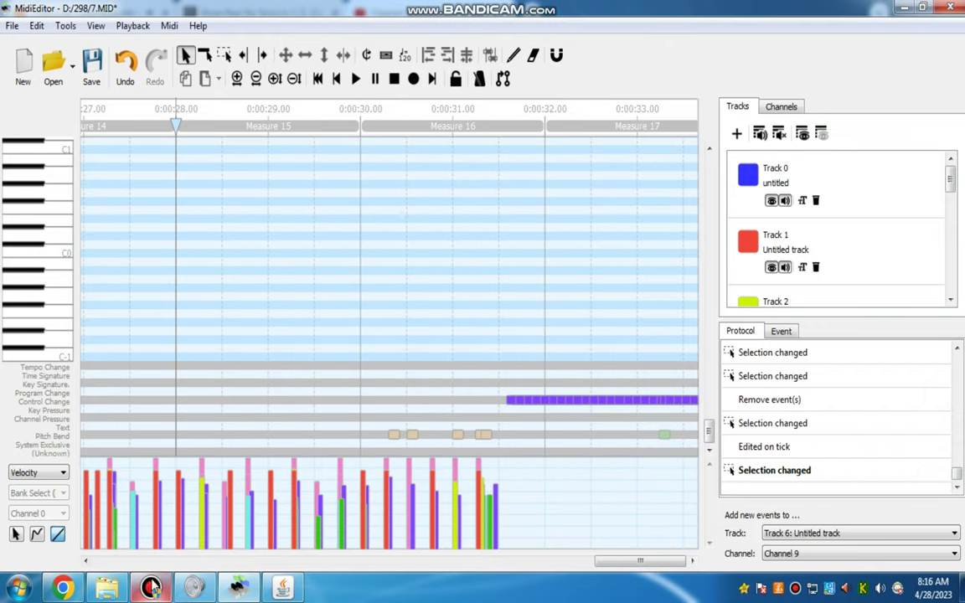
click(80, 585)
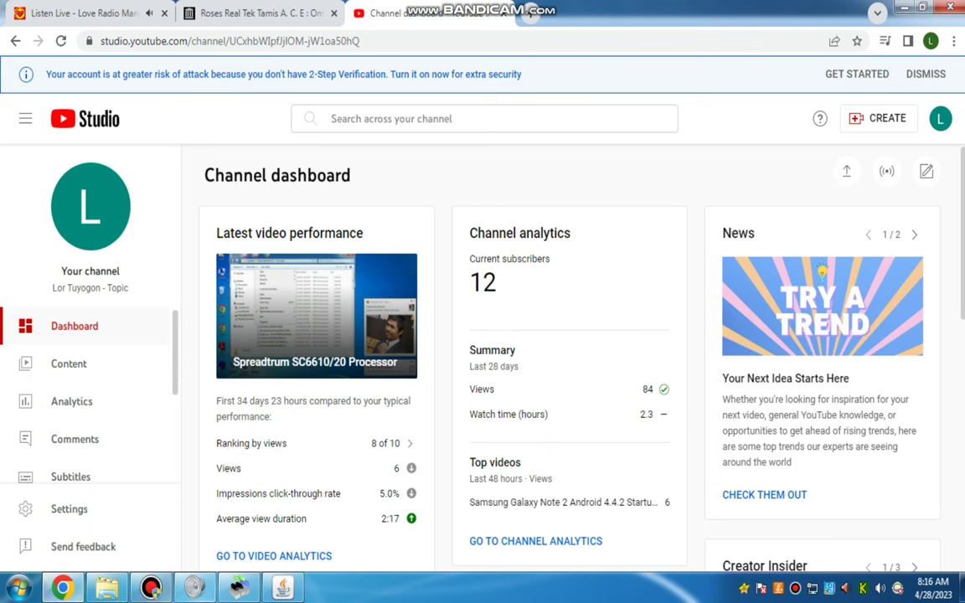
- Switch to MidiEditor and save the edited MIDI file under the new name "3 55 3 56" on Local Disk (D:)
click(241, 589)
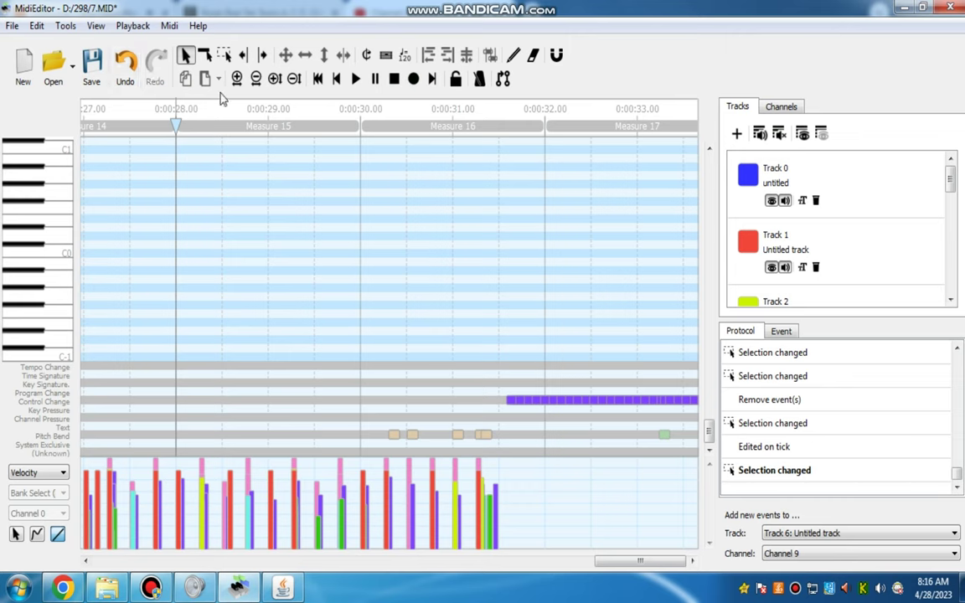
click(12, 26)
click(23, 124)
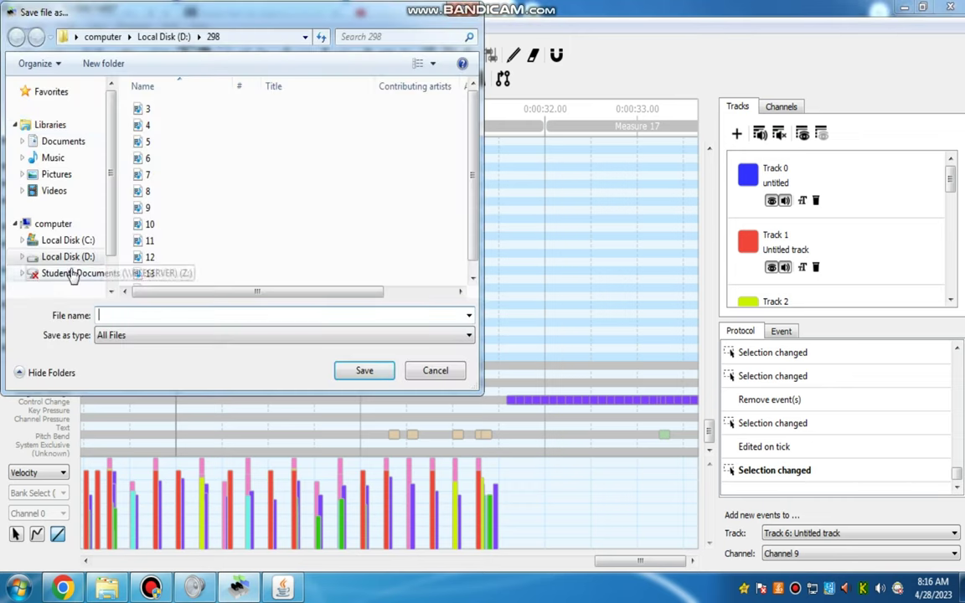
click(85, 259)
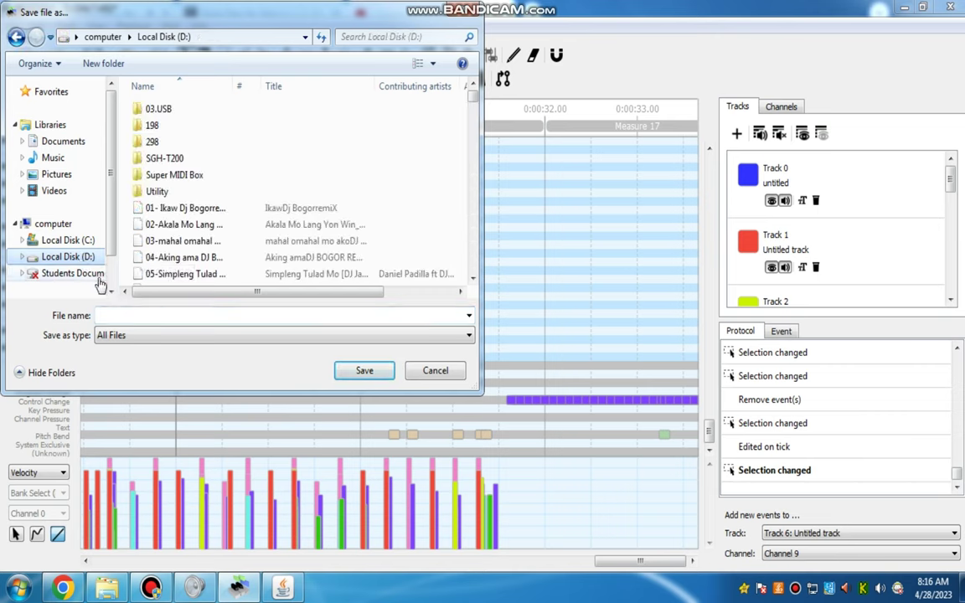
click(102, 317)
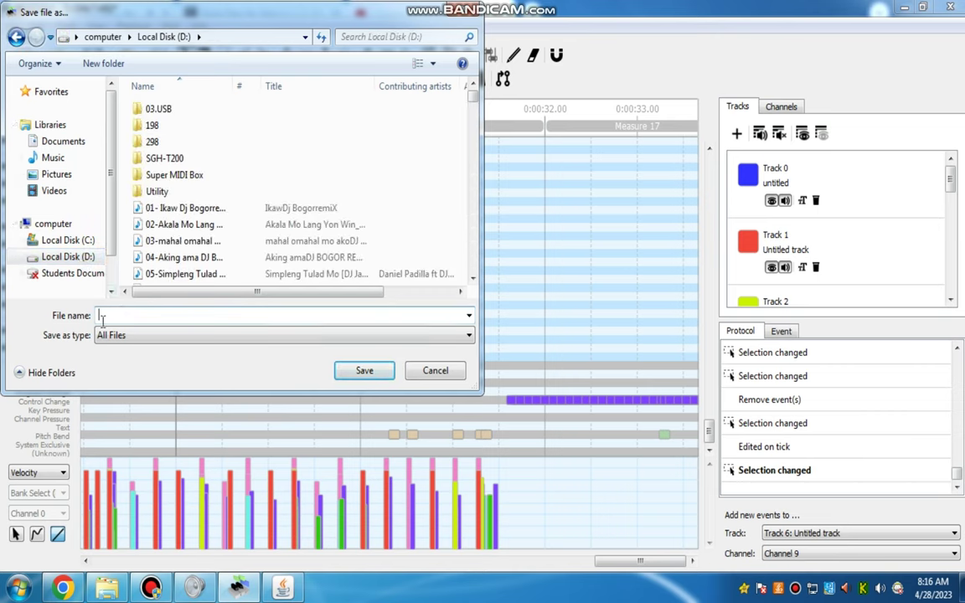
key(super)
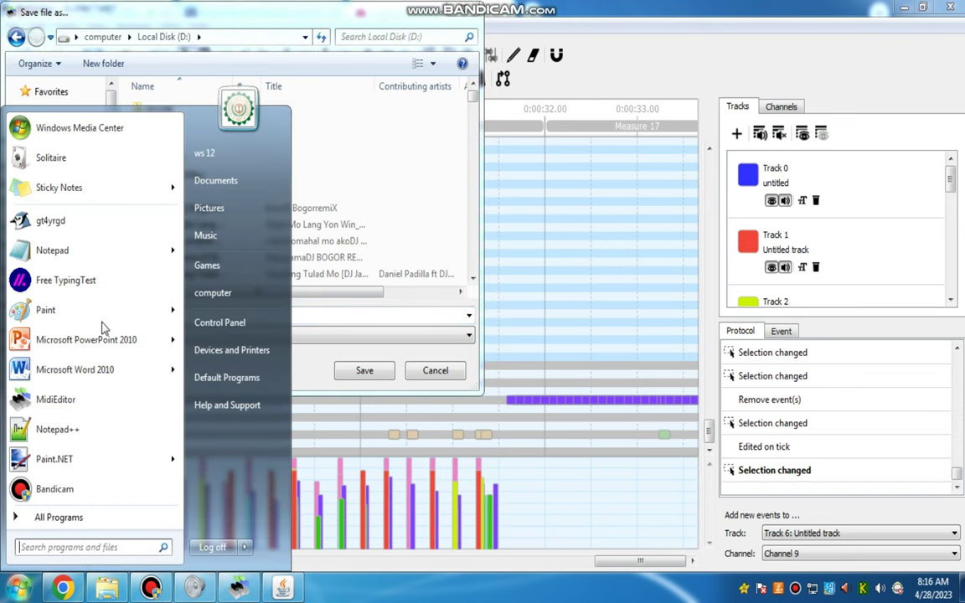
key(super)
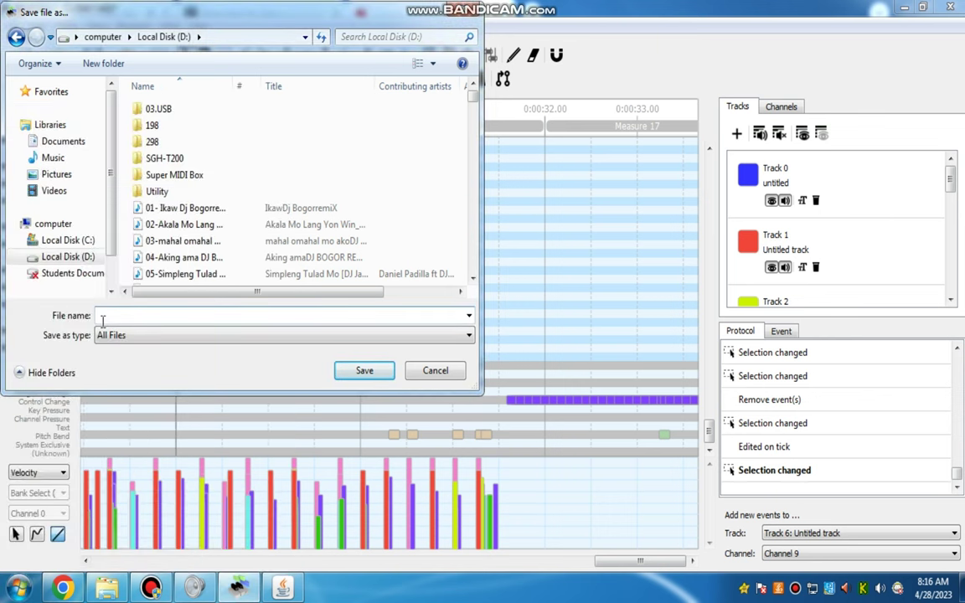
text(3)
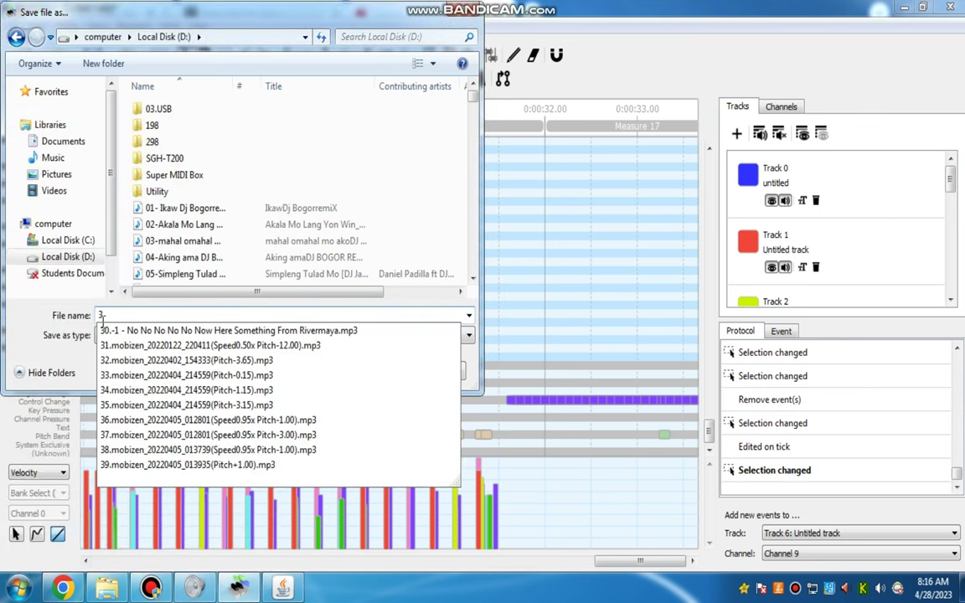
text( 55)
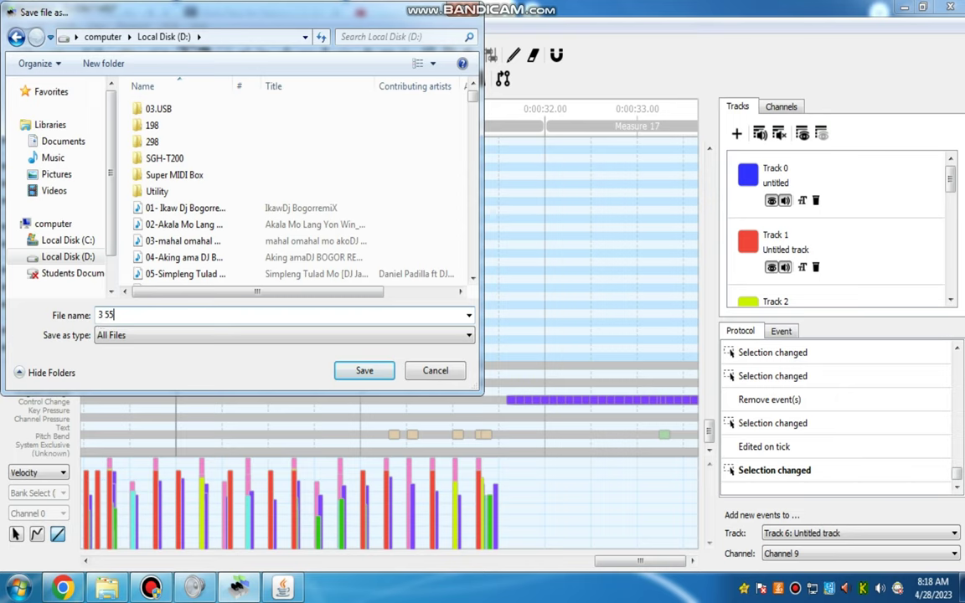
text(3 56)
key(Return)
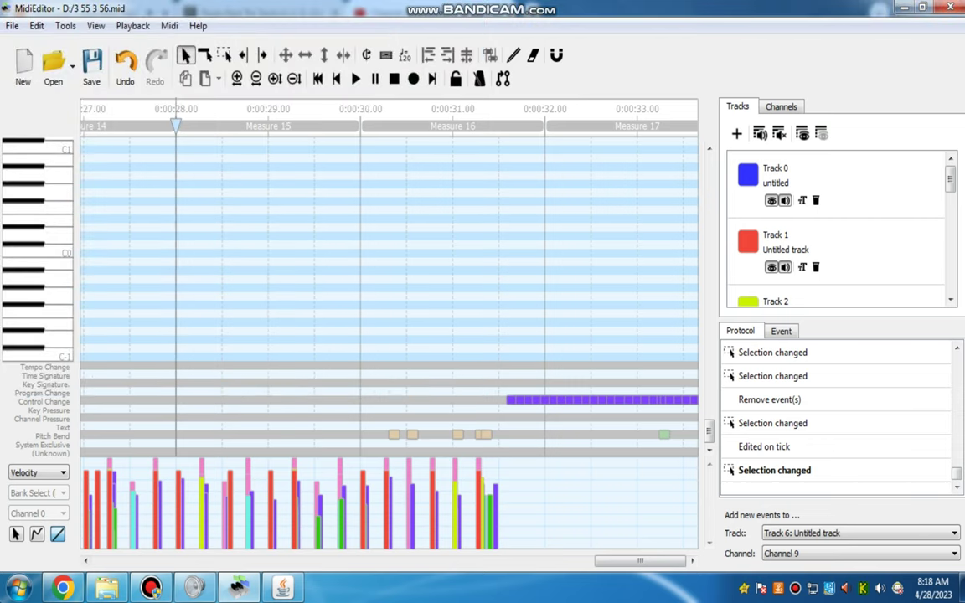
- Switch back to Google Chrome with the YouTube Studio channel dashboard
click(62, 588)
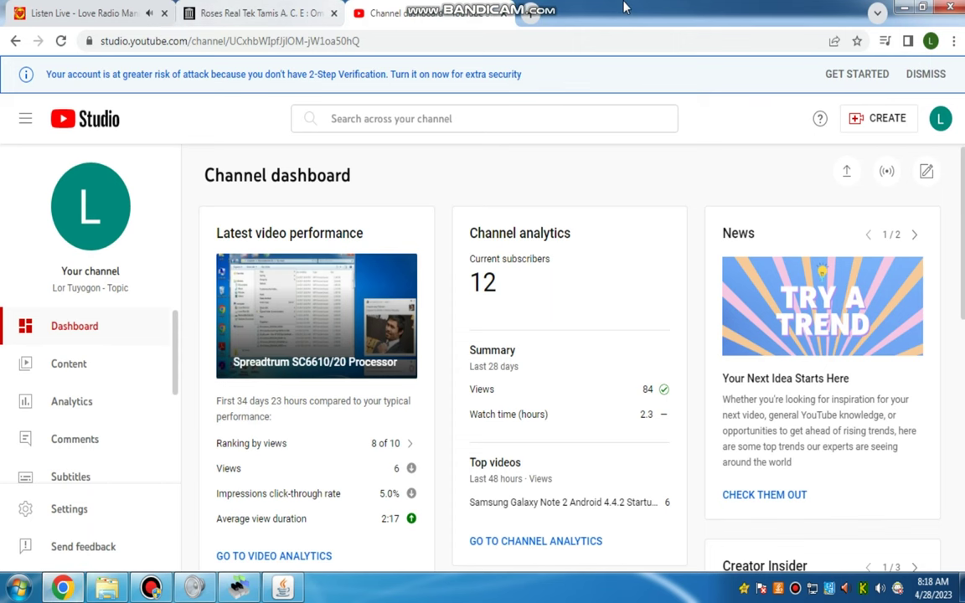